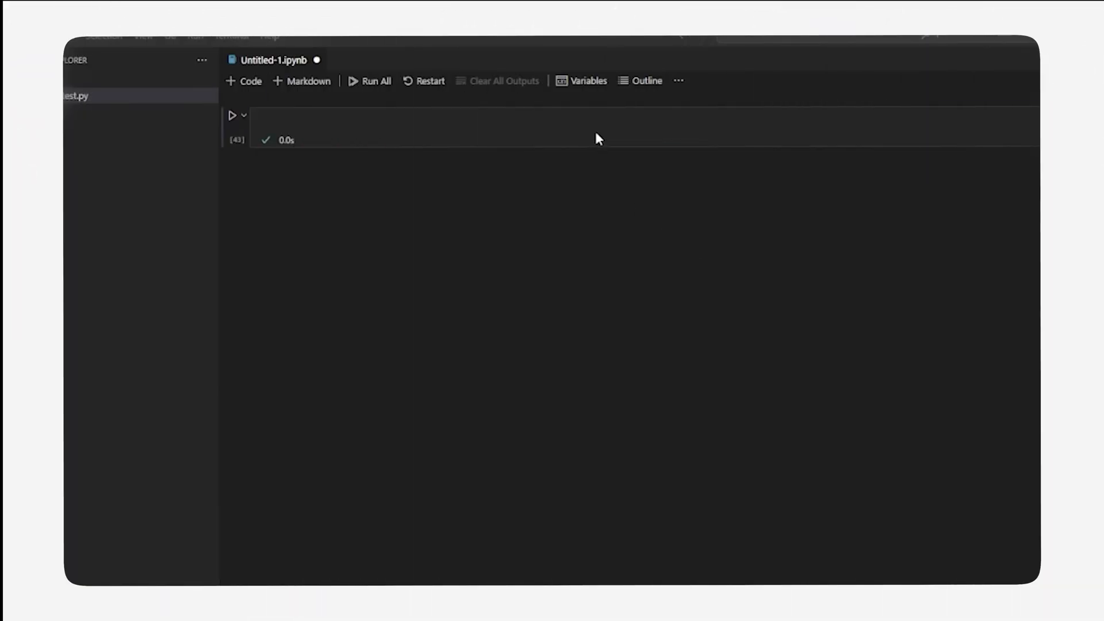
Step: Write 'import pandas as pd' in the empty cell and run it
click(596, 137)
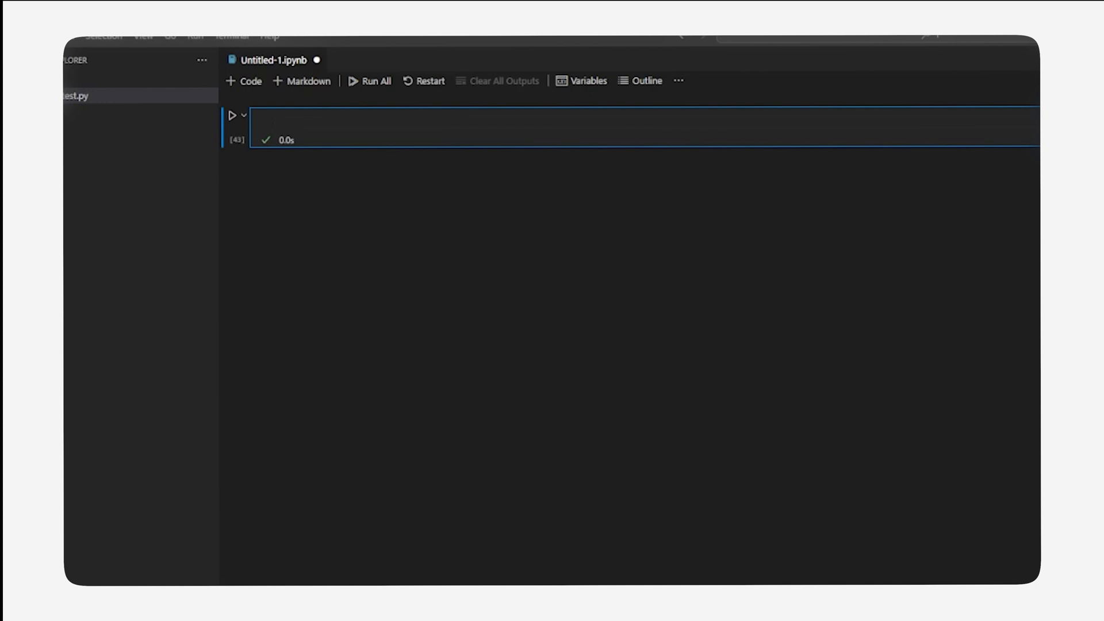
text(import pandas )
text(as pd)
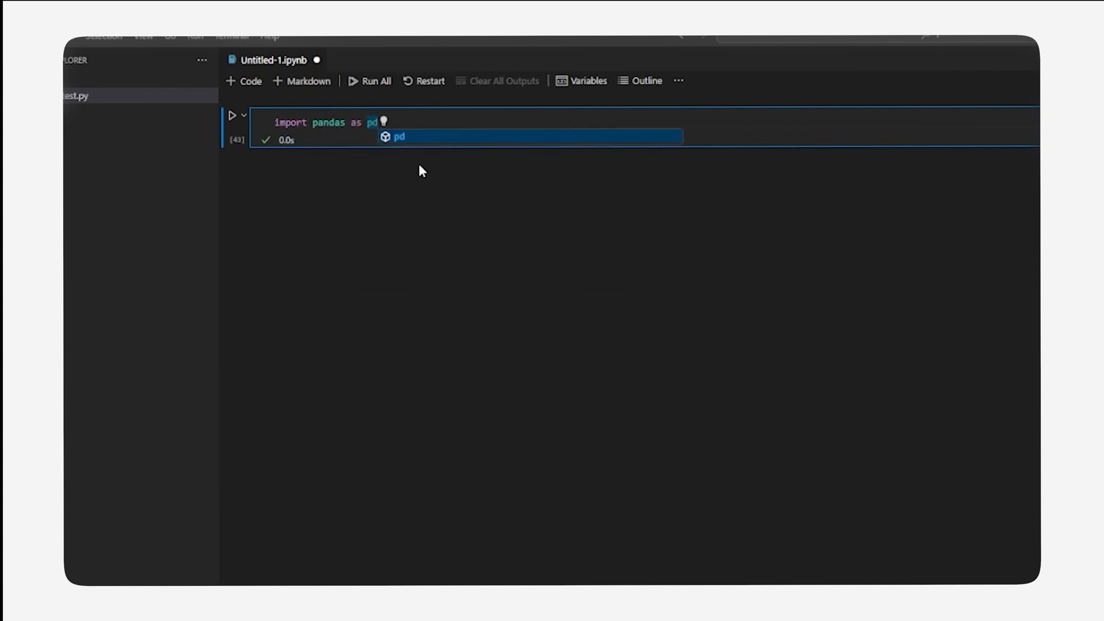
key(ctrl+Return)
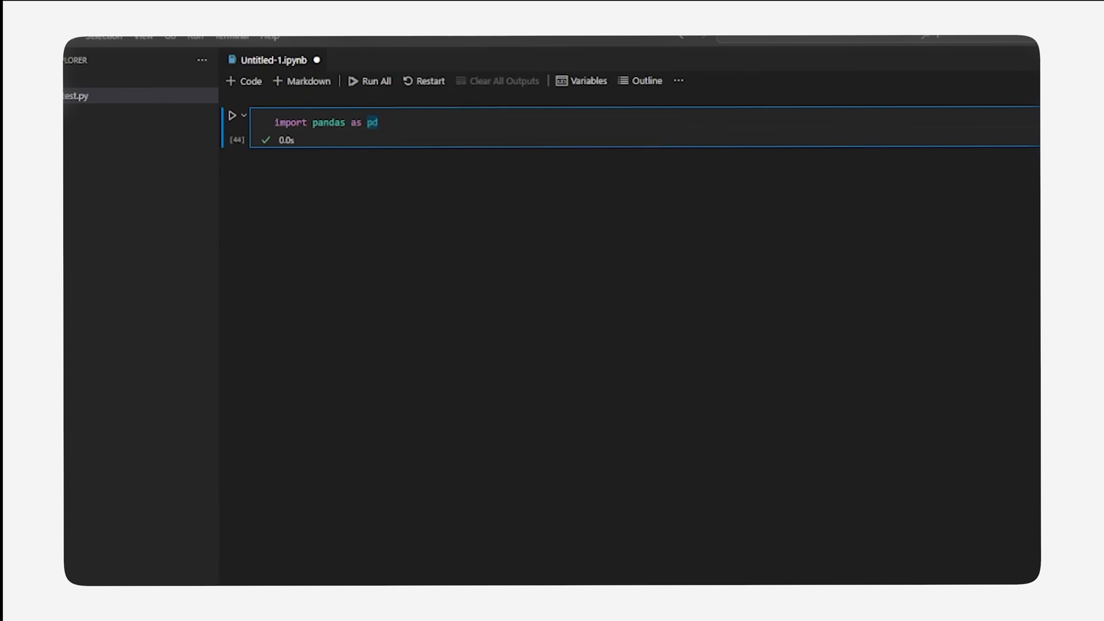
click(591, 548)
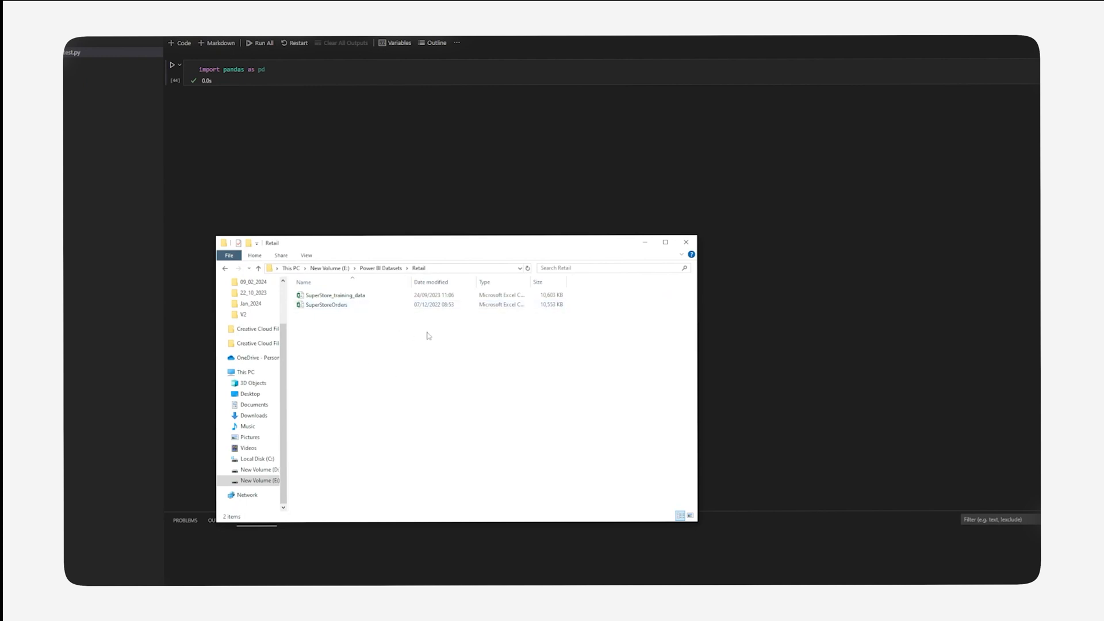
Step: Reveal the Retail folder path and view the SuperStoreOrders file's properties
click(446, 271)
click(386, 351)
right_click(360, 305)
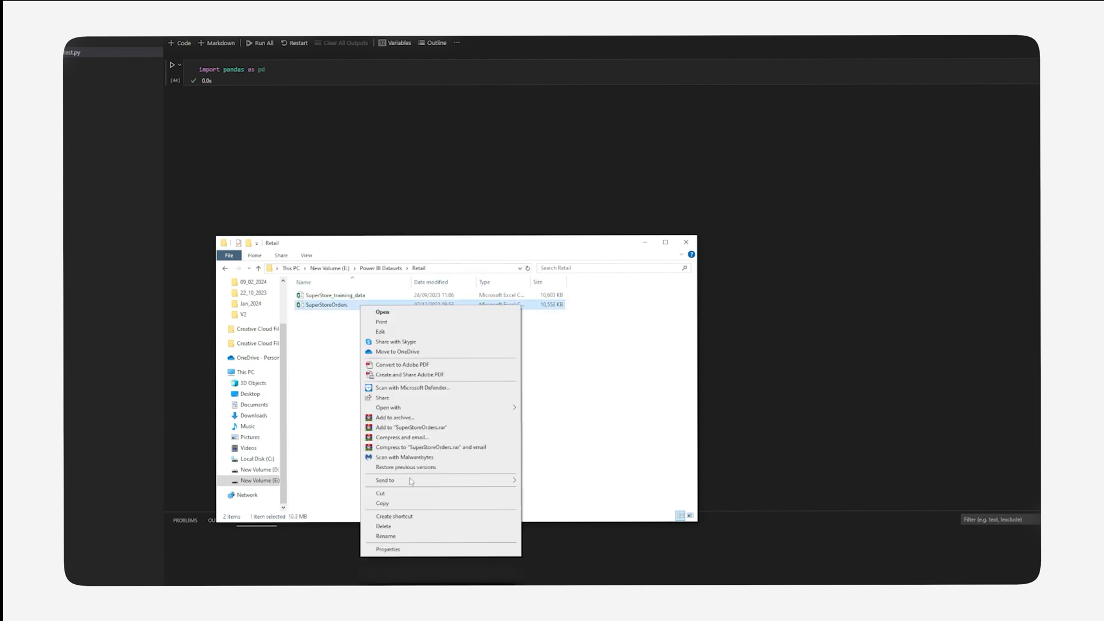
click(390, 549)
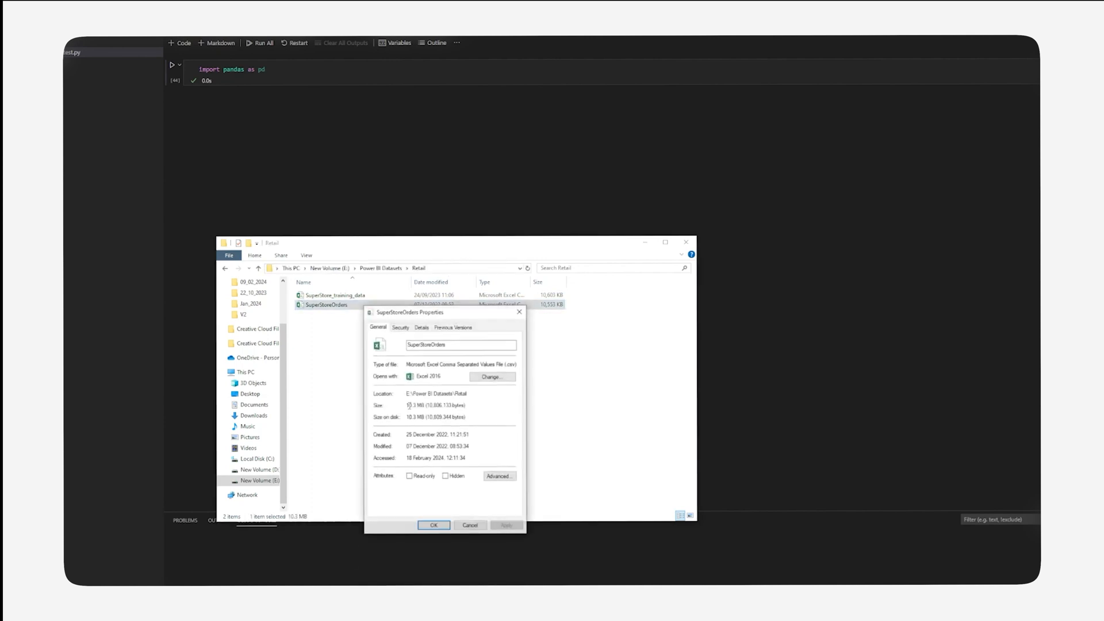
Step: Minimize Explorer and close the Properties dialog, returning to the notebook
click(440, 268)
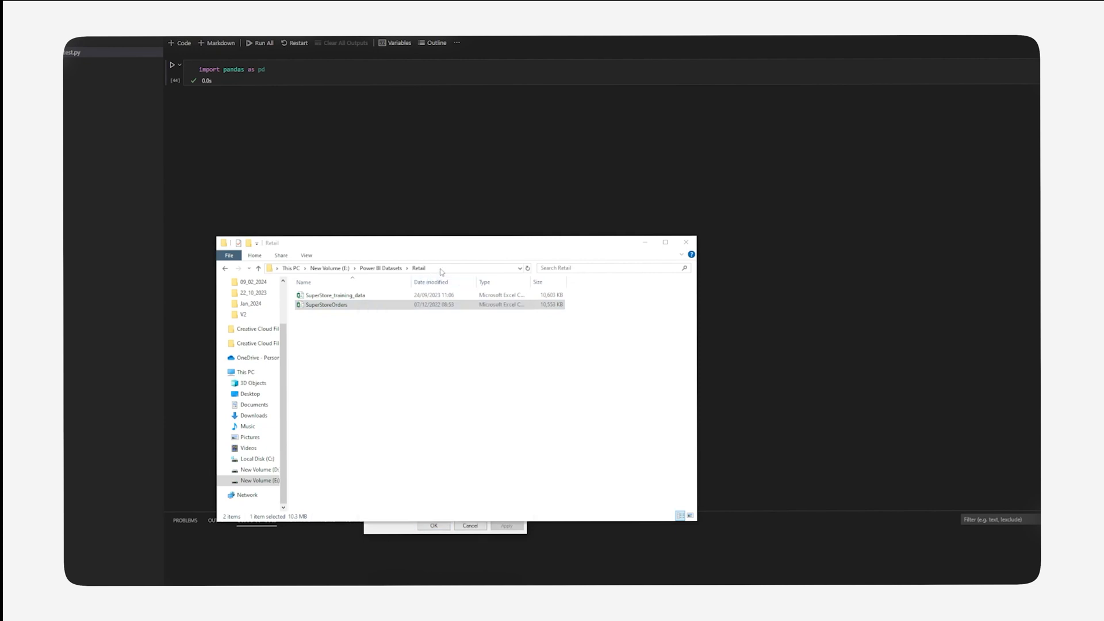
click(645, 243)
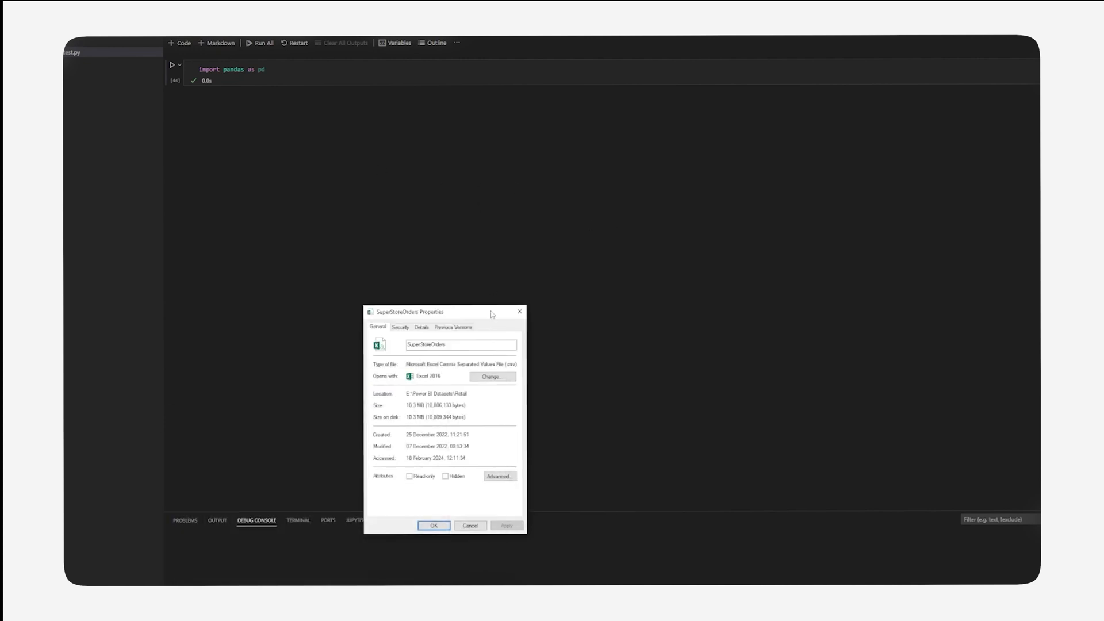
click(519, 311)
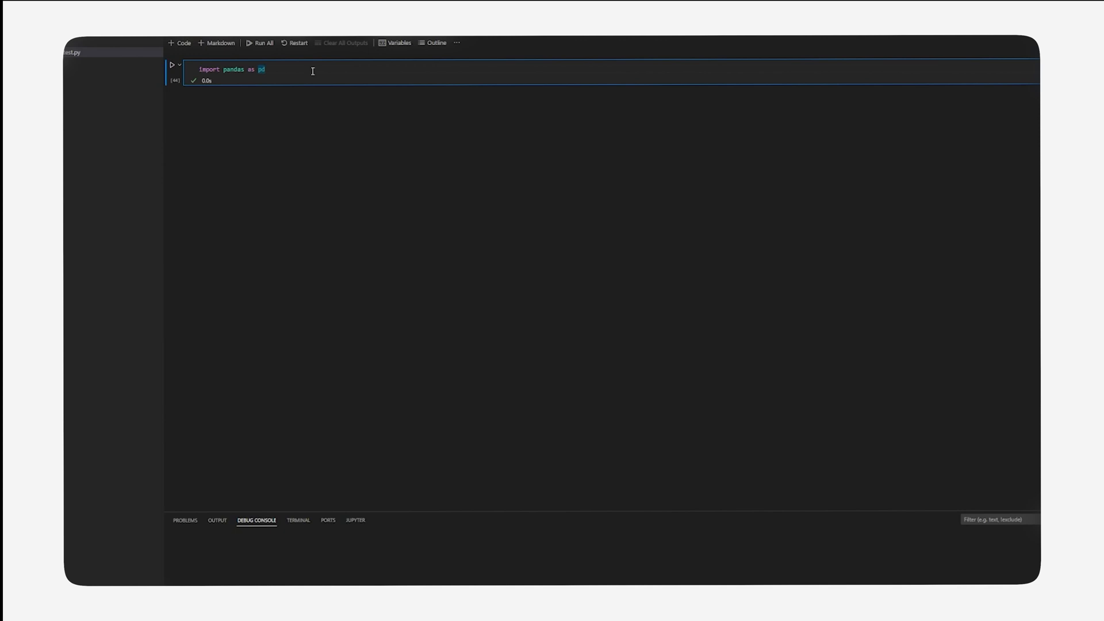
Step: Assign orders_csv the path E:\Power BI Datasets\Retail\SuperStoreOrders.csv and rerun the cell
key(Return)
key(Return)
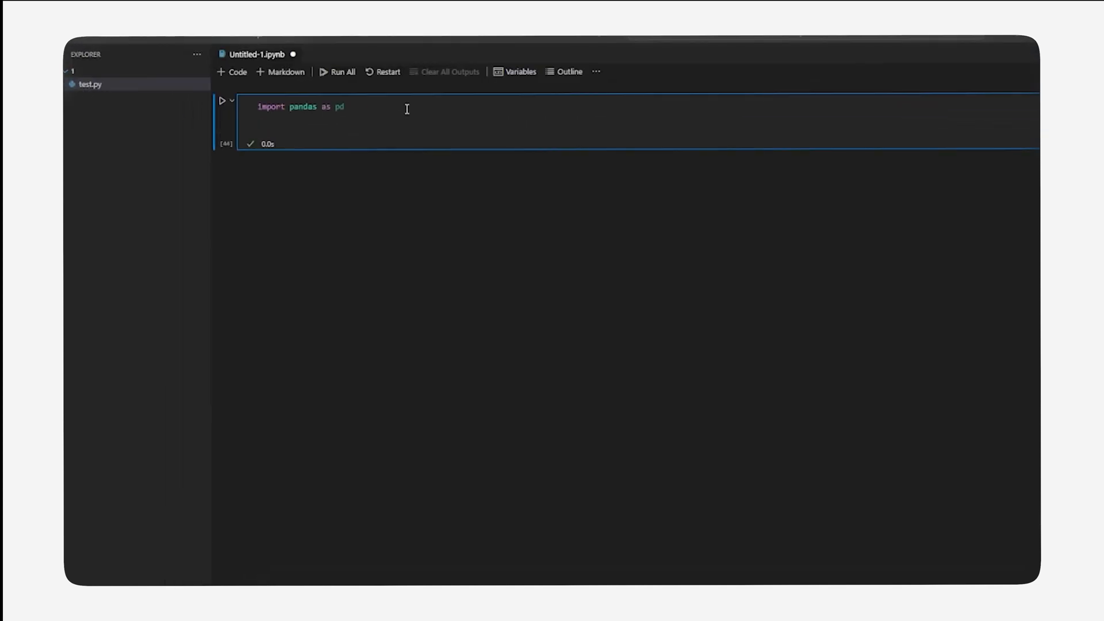
text(ord)
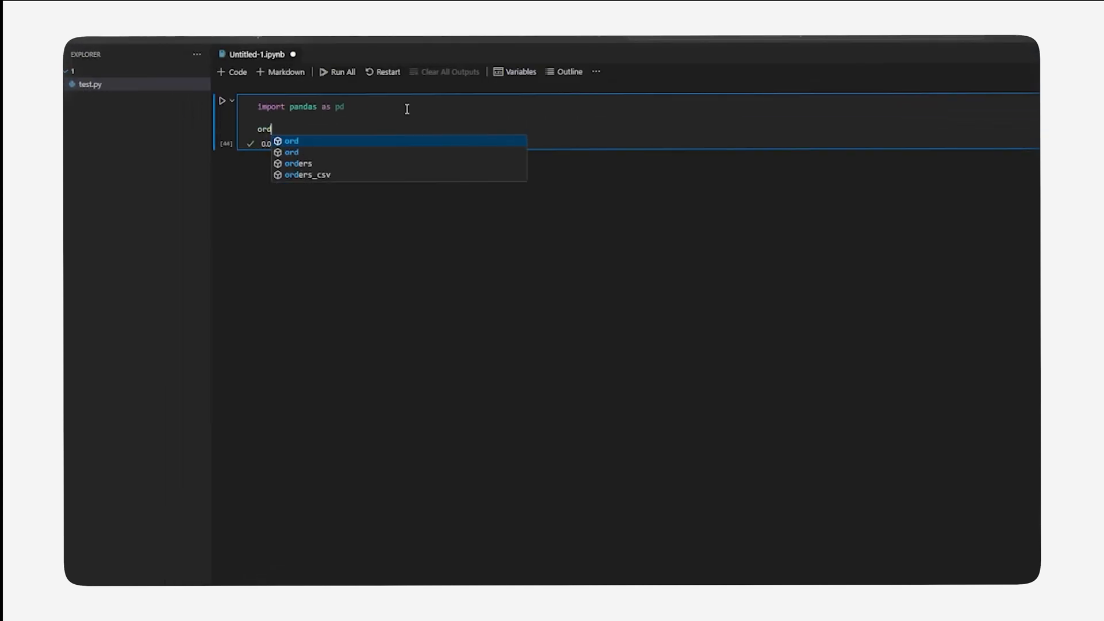
text(ers_csv =('E:\Power BI Datasets\Retail)
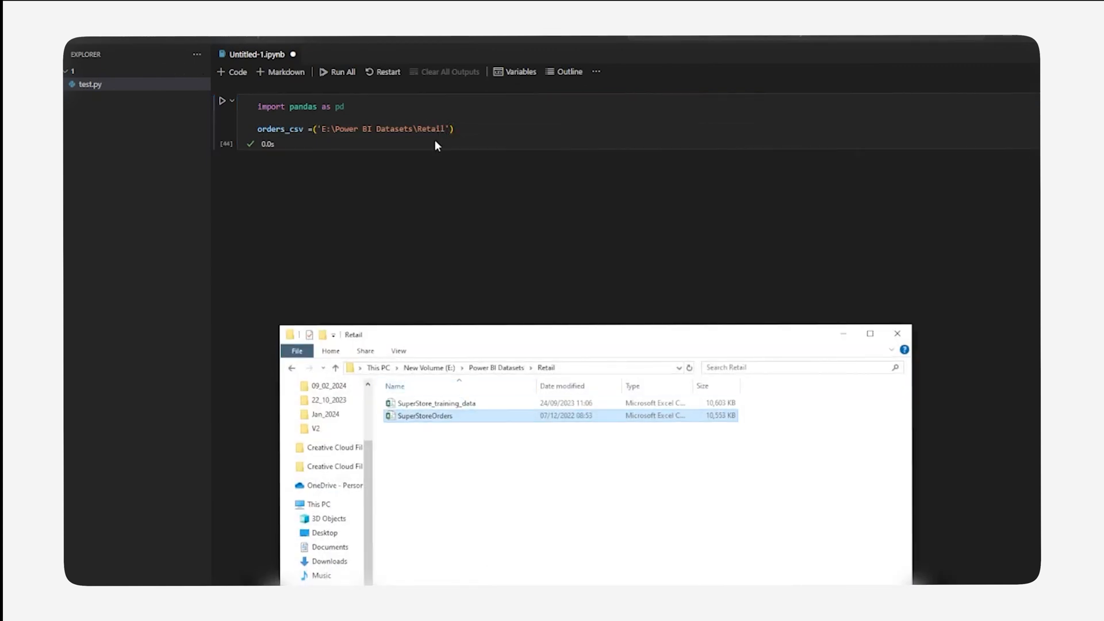
click(444, 129)
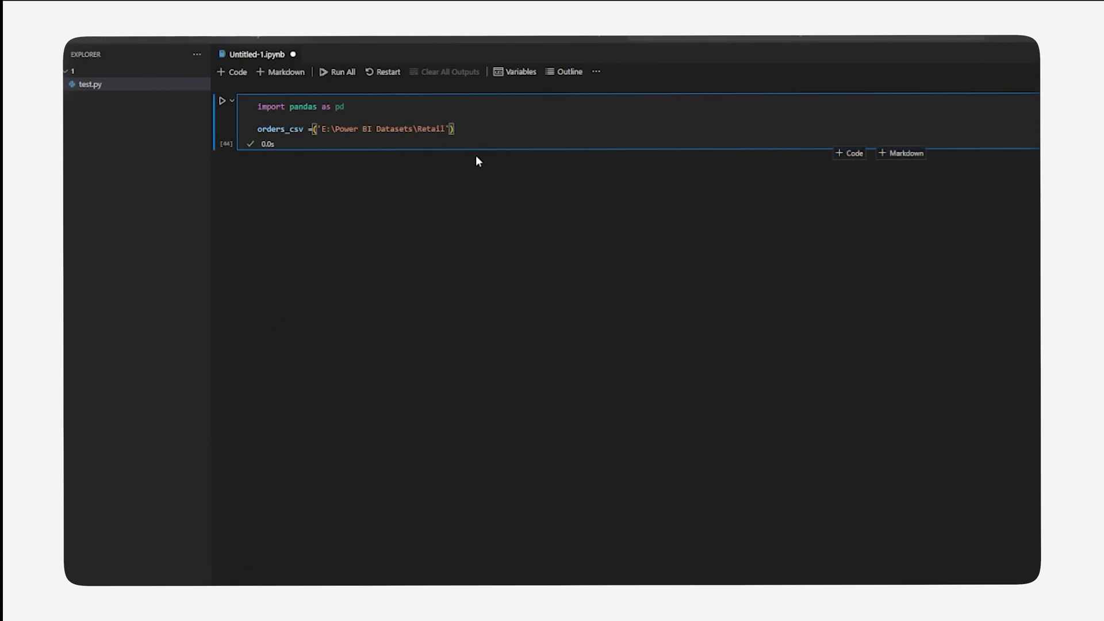
text(\SuperStor)
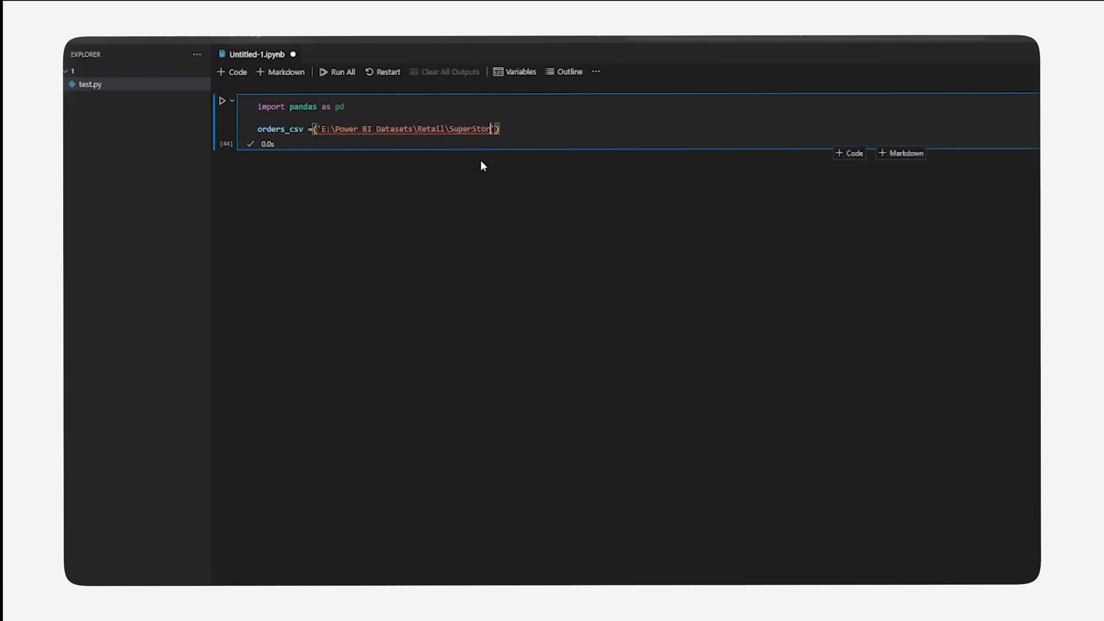
text(eOrders.)
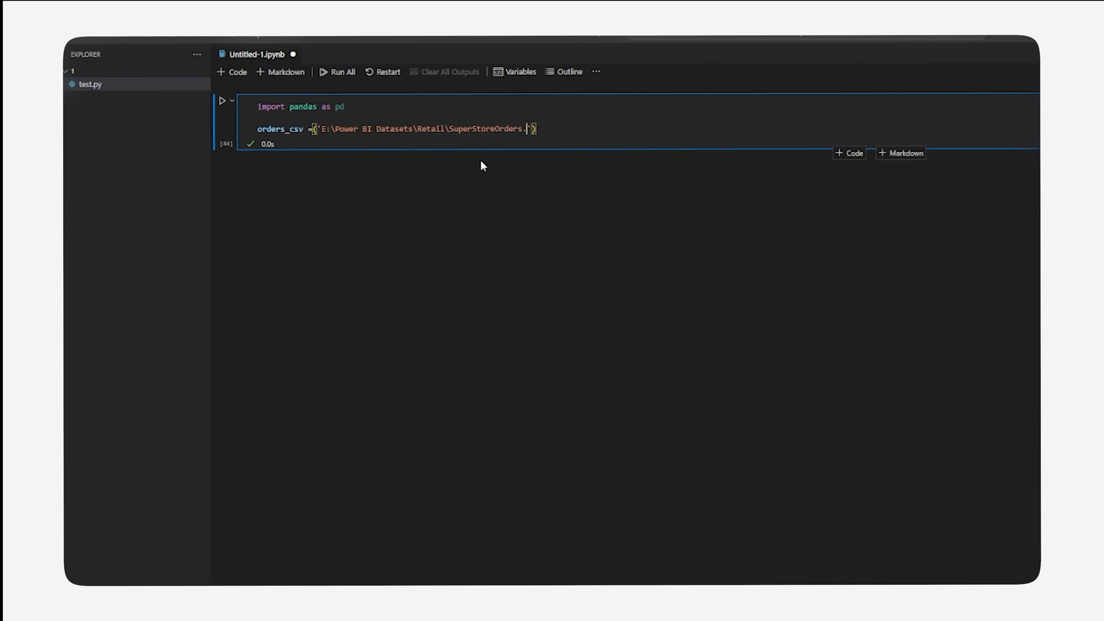
text(csv)
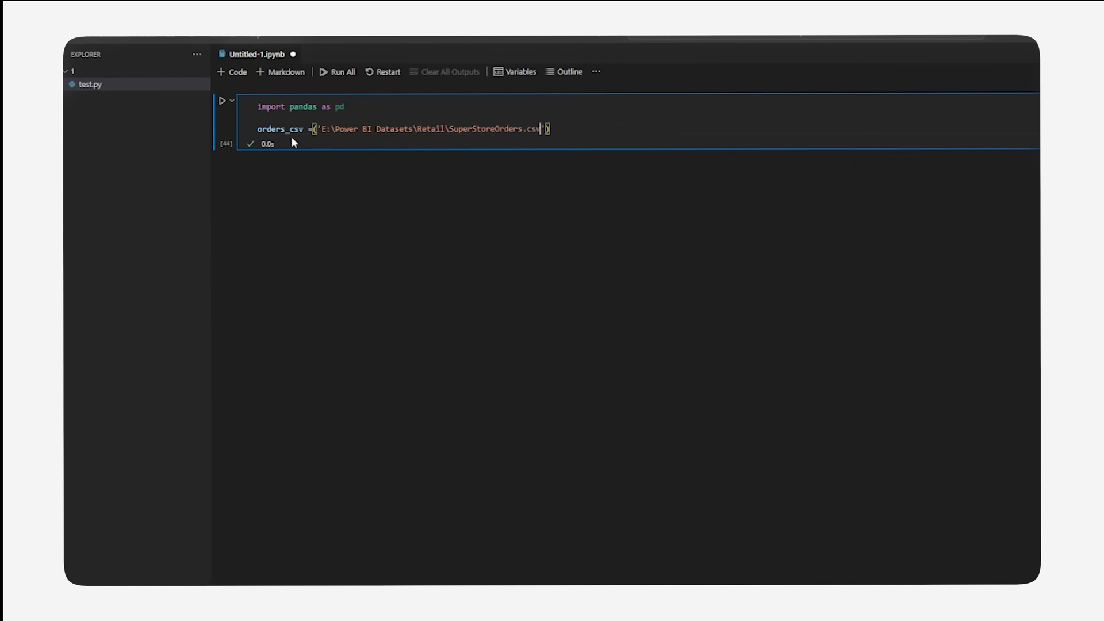
click(222, 103)
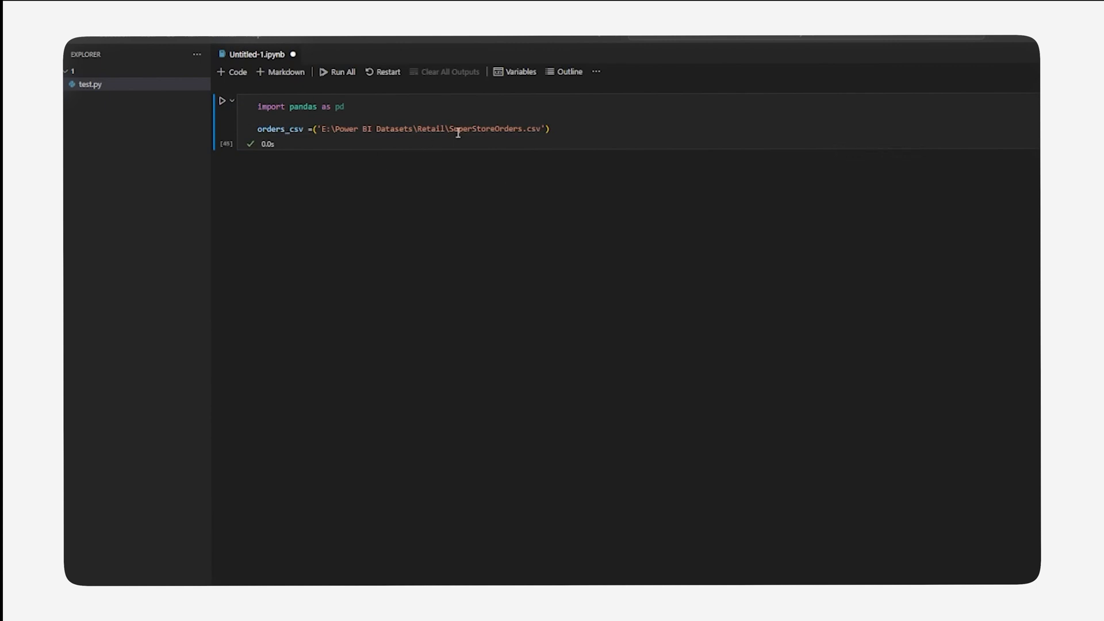
click(605, 131)
Step: Load the data with orders_df = pd.read_csv(orders_csv) and run the cell
key(Return)
key(Return)
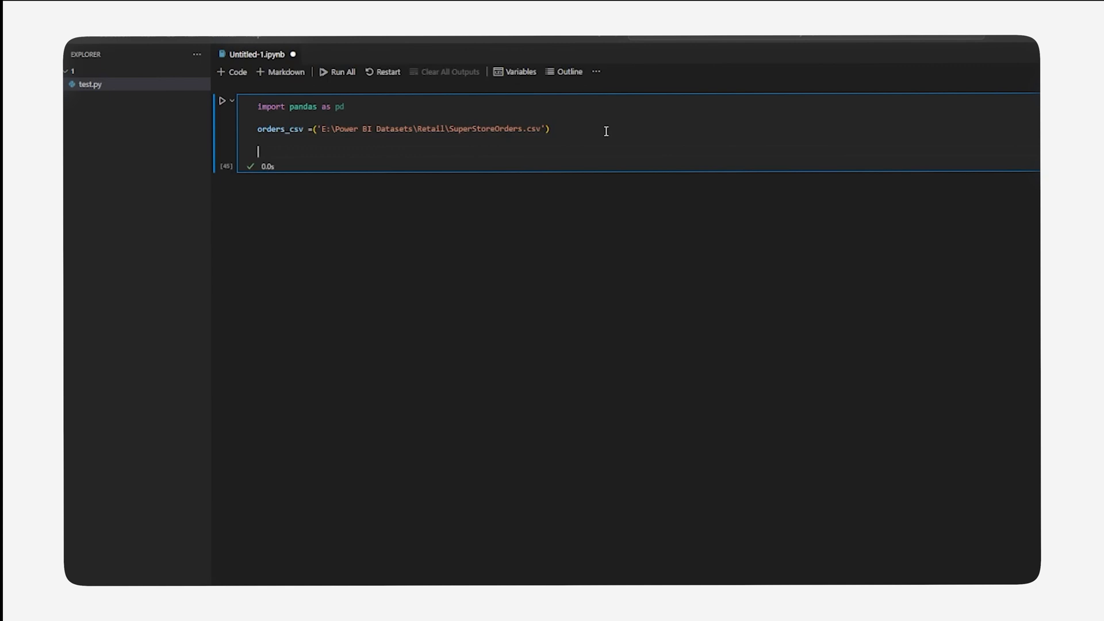
text(orders_d)
text(f = )
text(pd.Read)
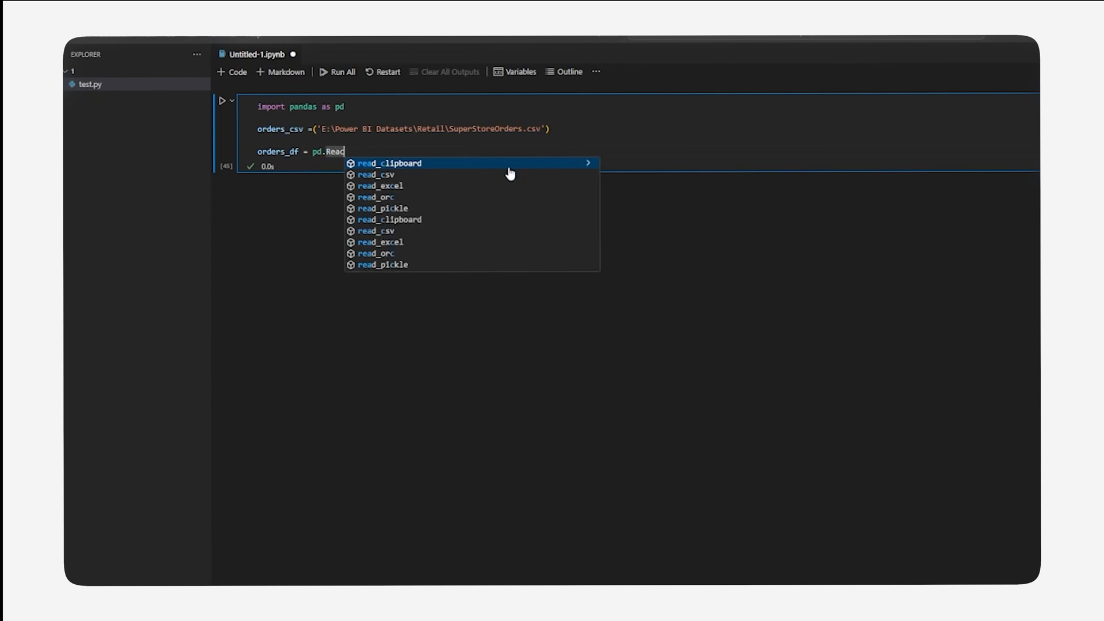
key(Down)
key(Tab)
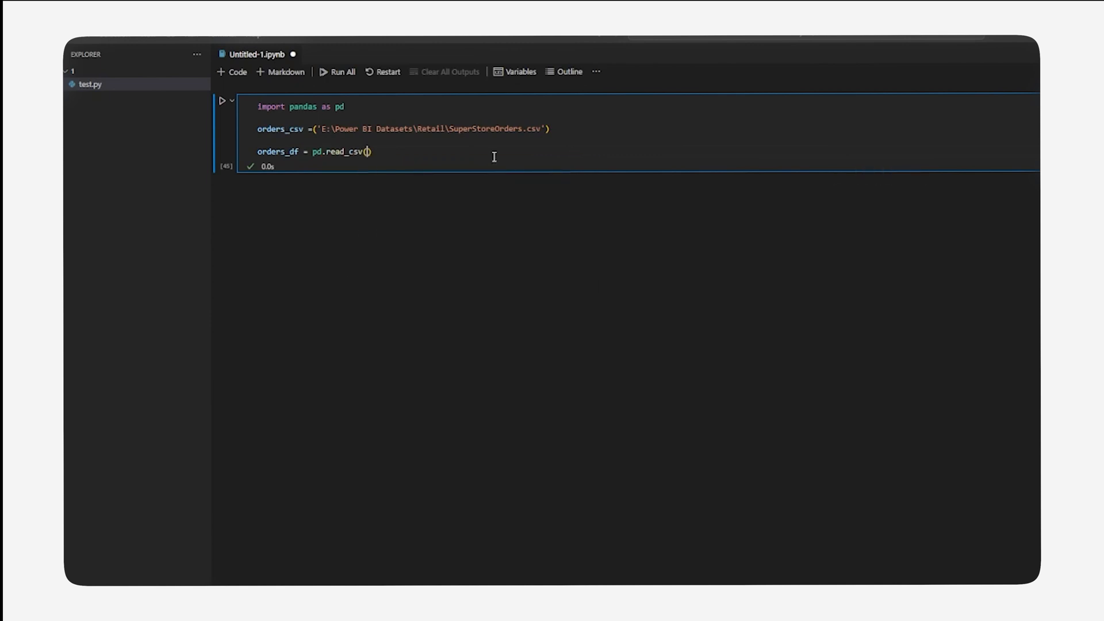
text((')
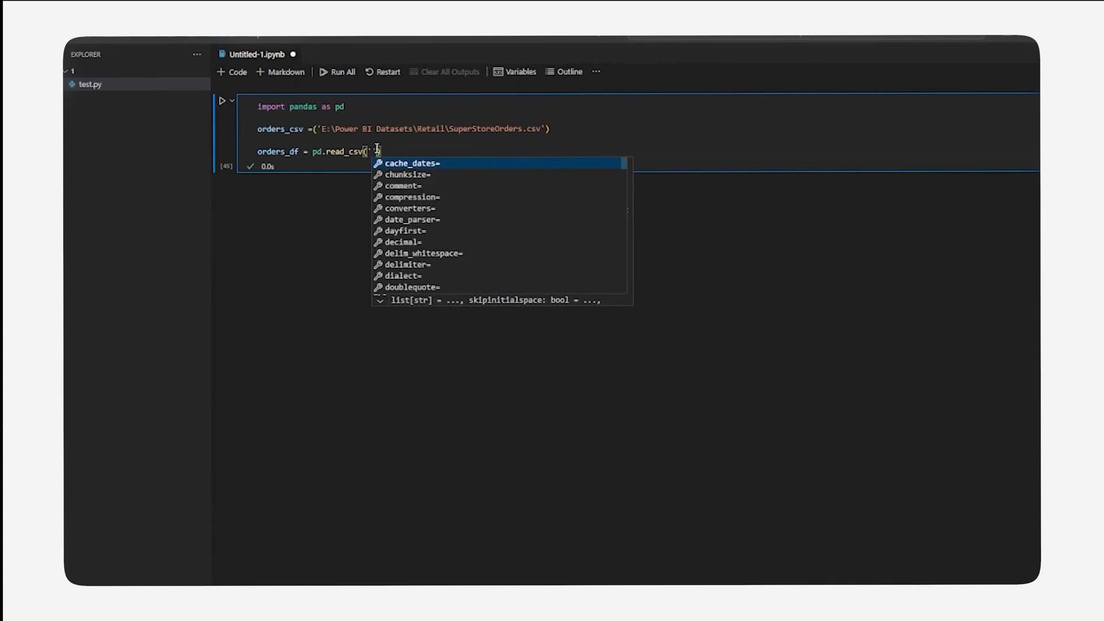
key(BackSpace)
key(BackSpace)
key(BackSpace)
text(Orden)
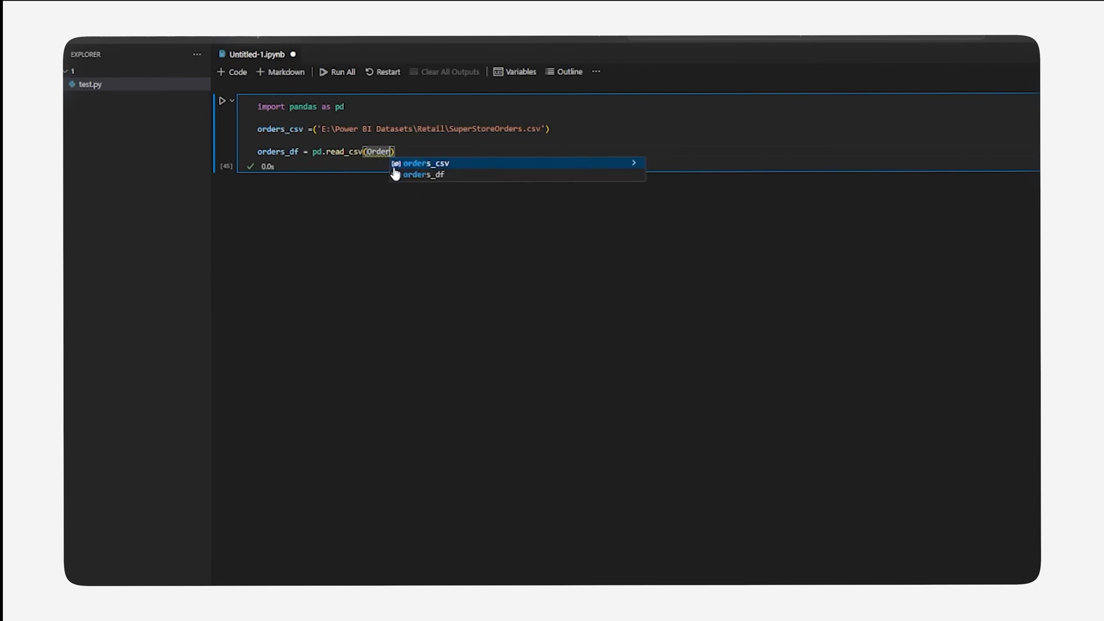
click(462, 164)
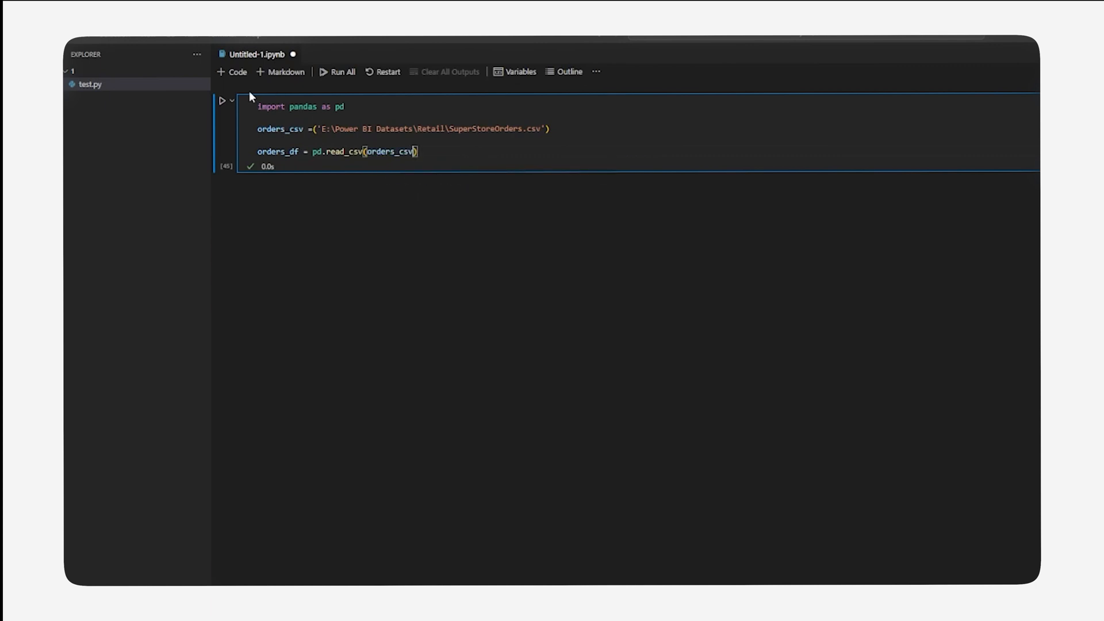
click(223, 102)
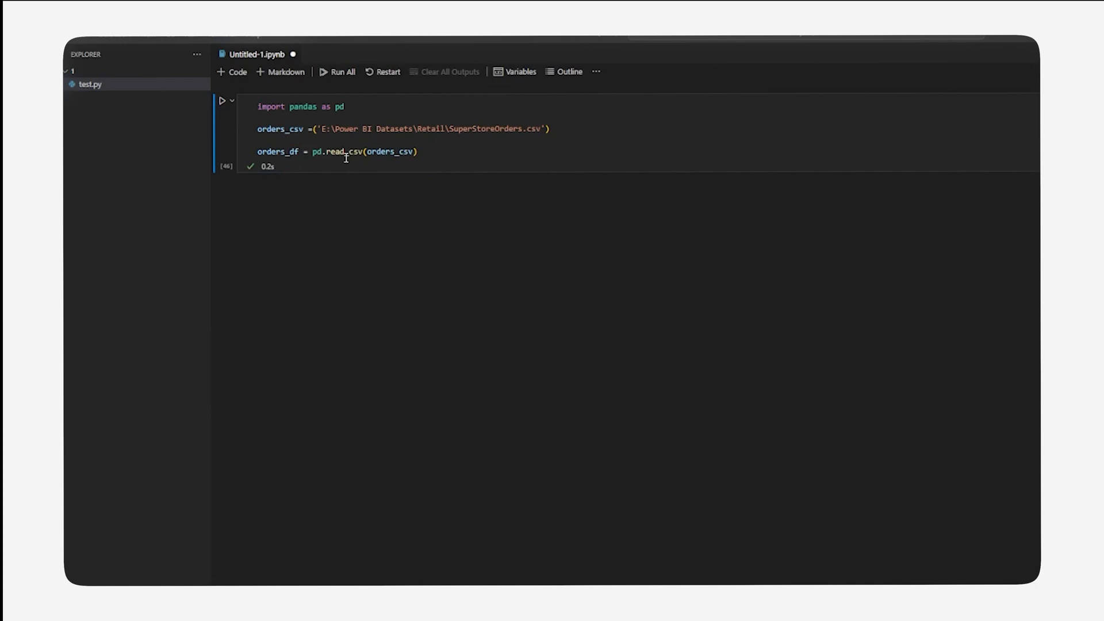
click(459, 158)
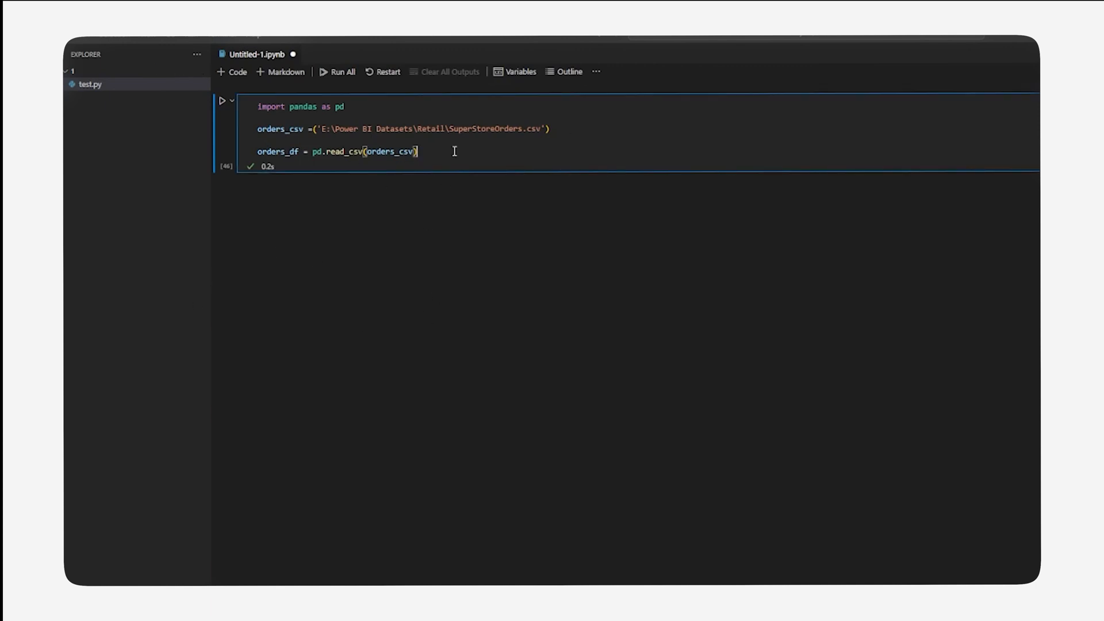
Step: Add print(orders_df) and run, getting the 51290 × 21 text summary
key(Return)
key(Return)
text(print(orders_)
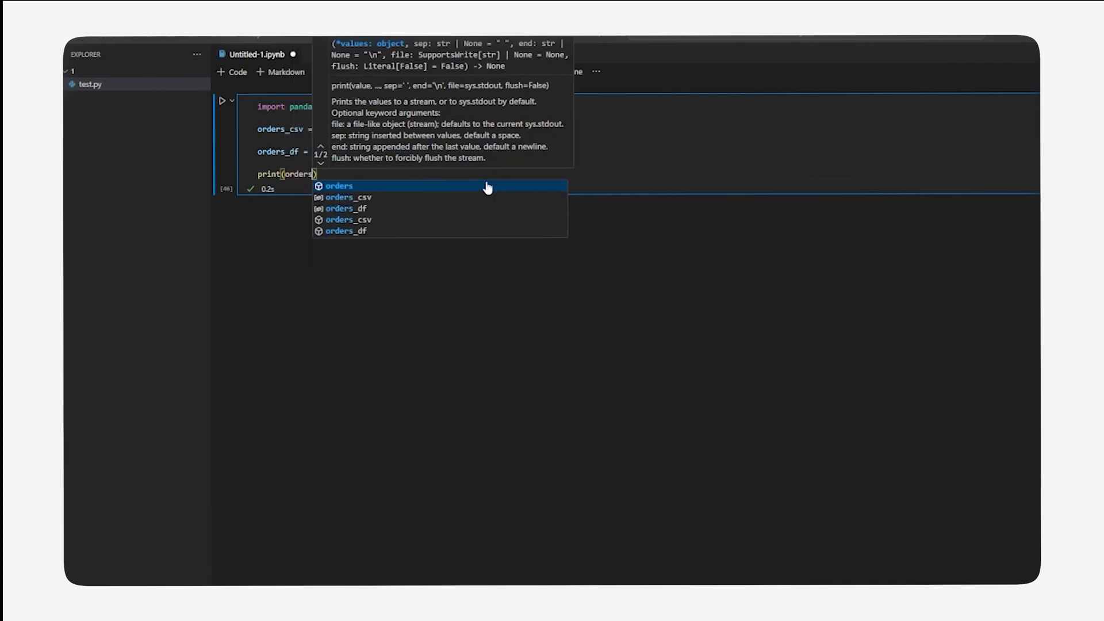
click(459, 197)
text(_df)
click(221, 102)
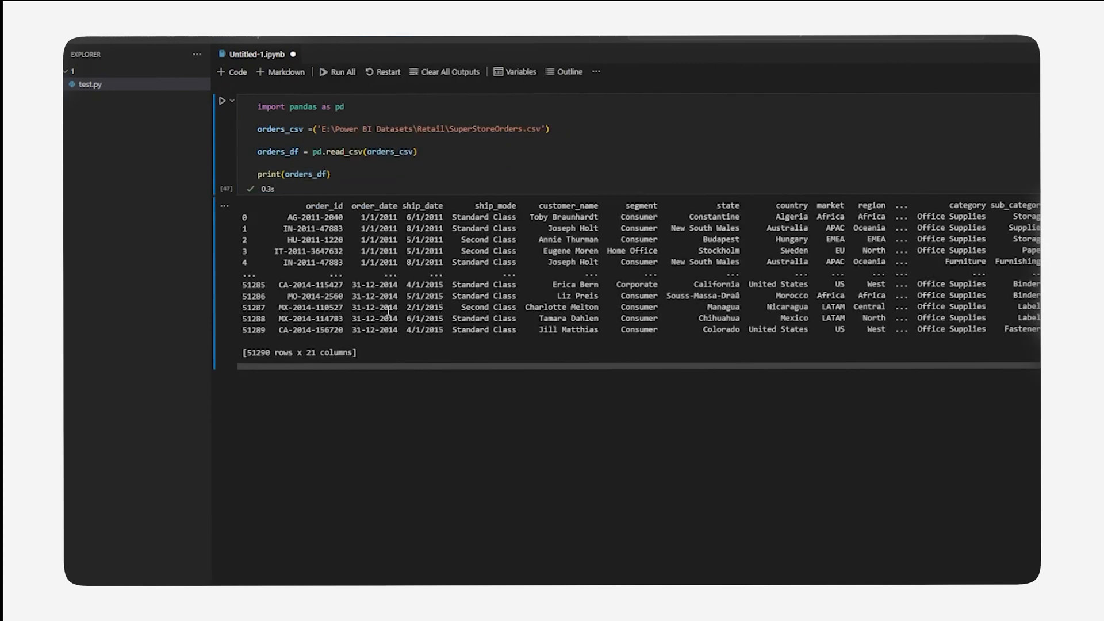
Step: Select the word print on the last line and start erasing it
click(282, 173)
double_click(267, 173)
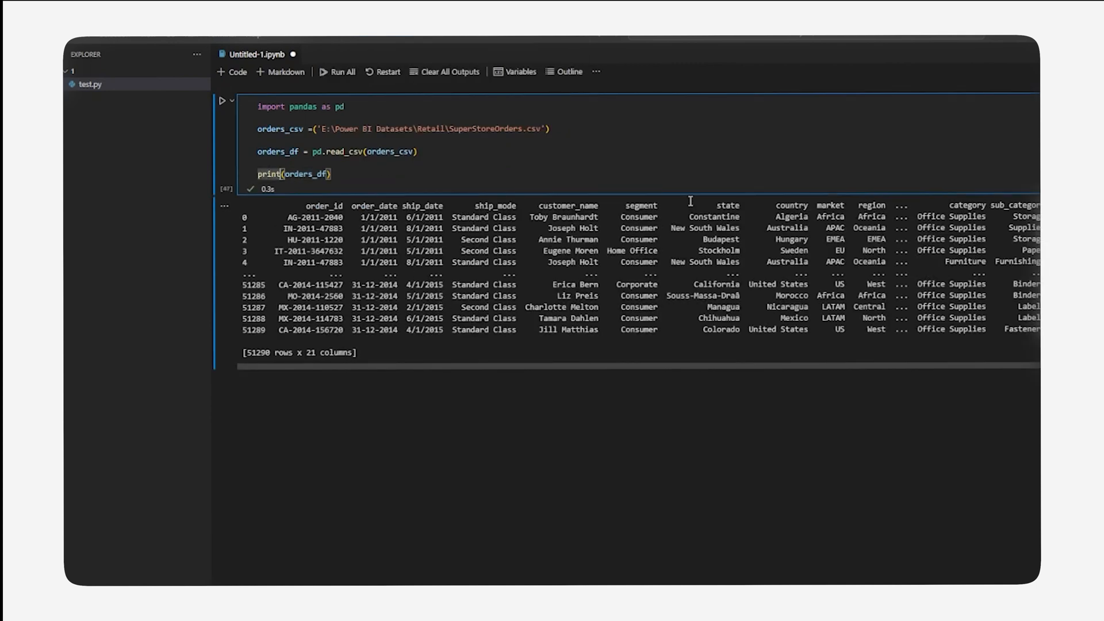
key(BackSpace)
key(BackSpace)
key(BackSpace)
key(BackSpace)
key(BackSpace)
text(disp)
Step: Replace print with display(orders_df) and rerun for a formatted table
key(Tab)
click(221, 102)
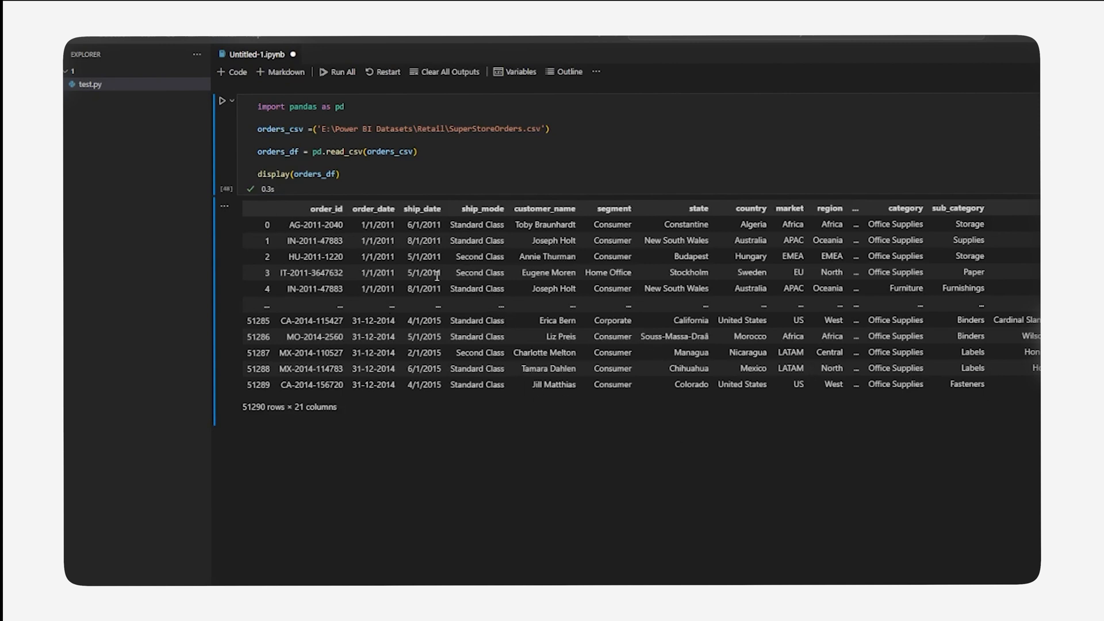
click(338, 173)
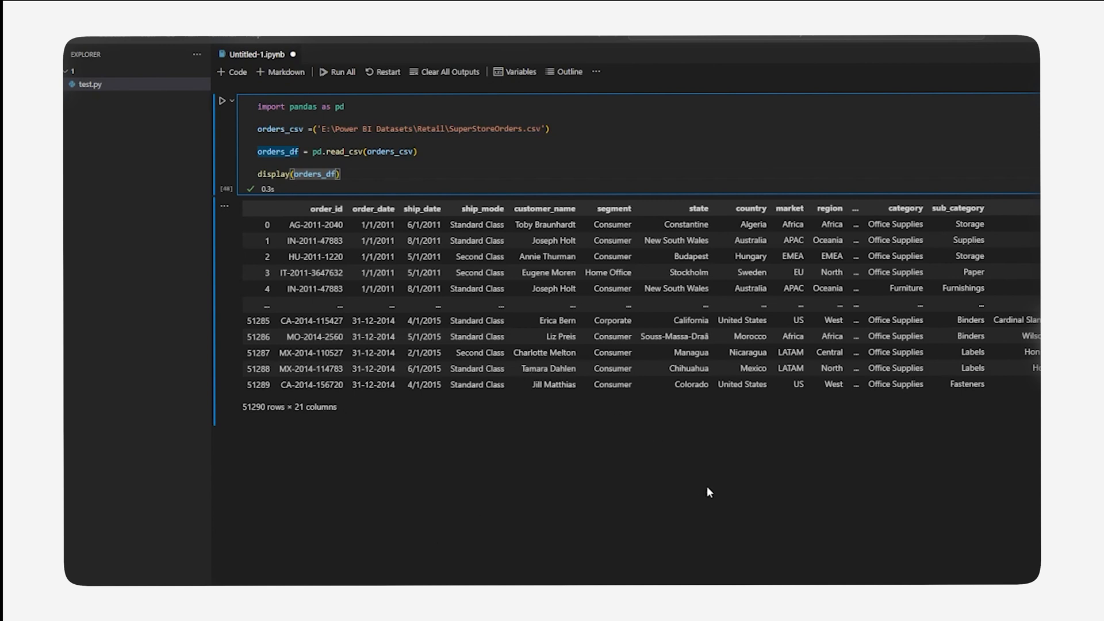
text(.head)
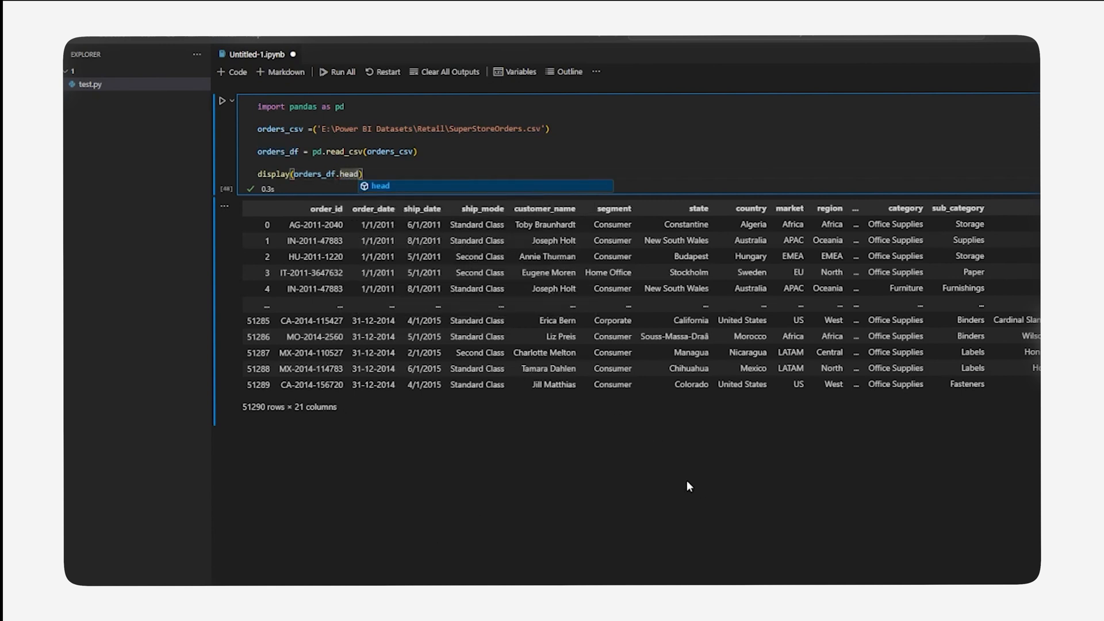
text(()
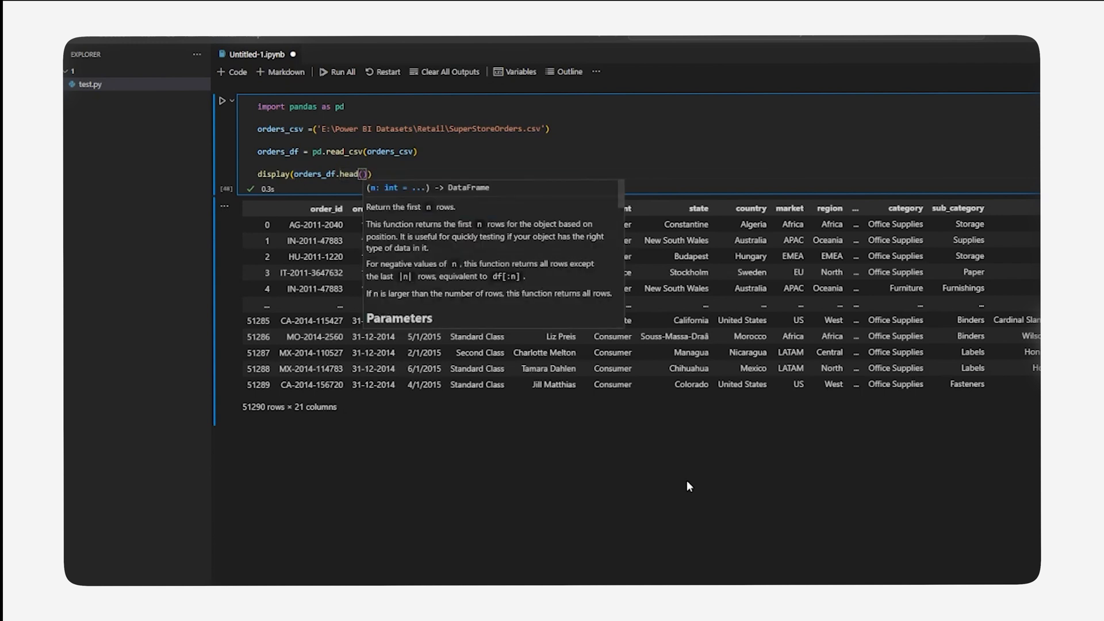
text(50)
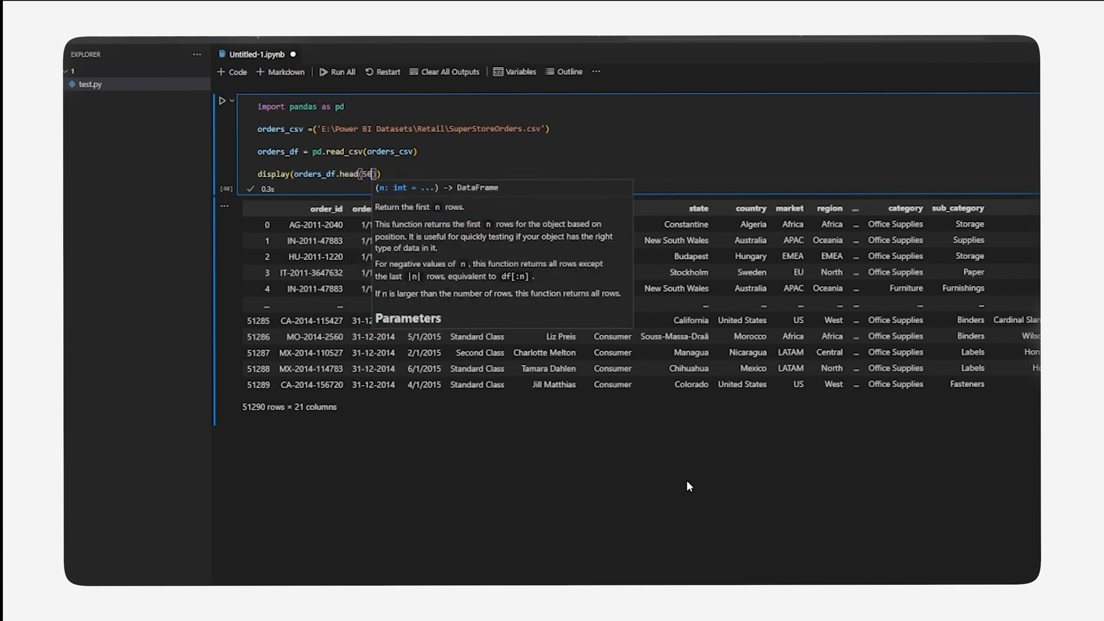
Step: Change the call to display(orders_df.head(50)) and run to show 50 rows
click(223, 101)
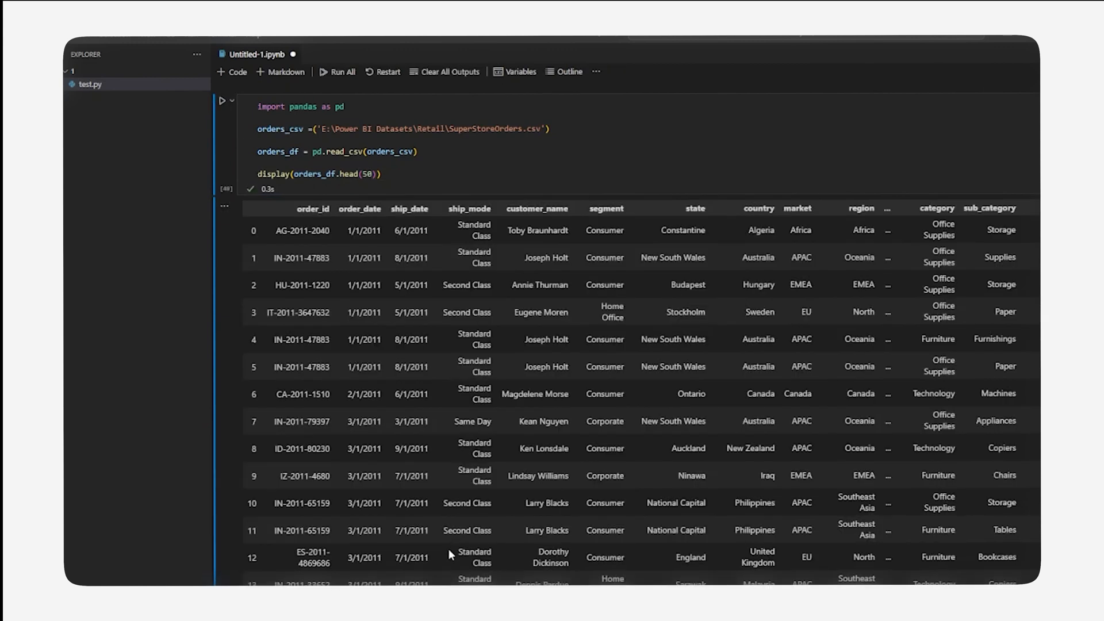
scroll(383, 432, down, 8)
scroll(382, 518, down, 5)
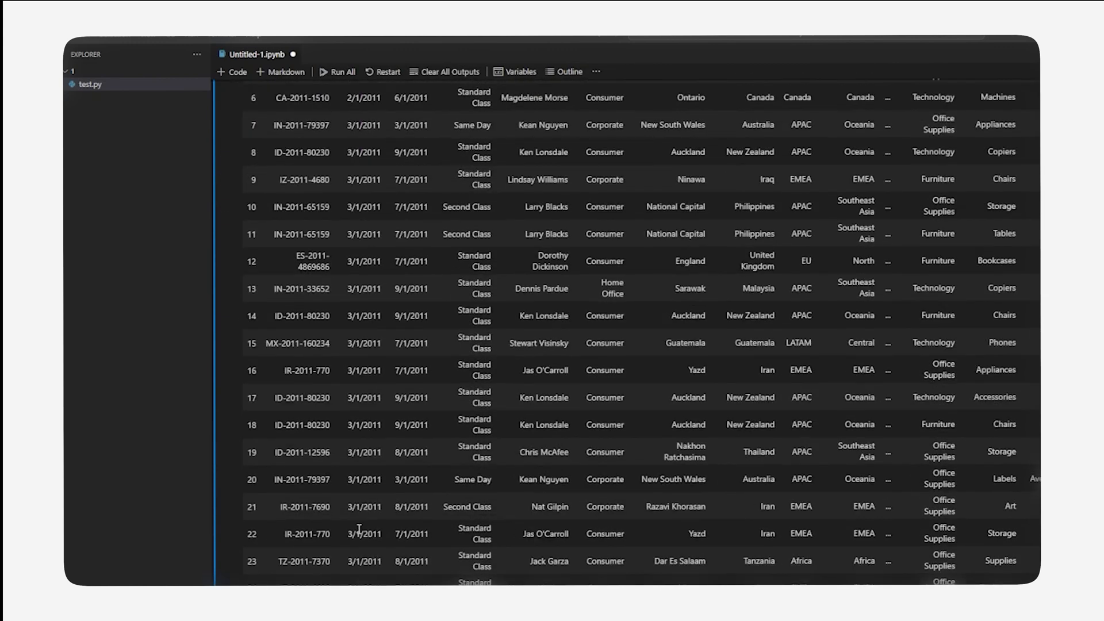